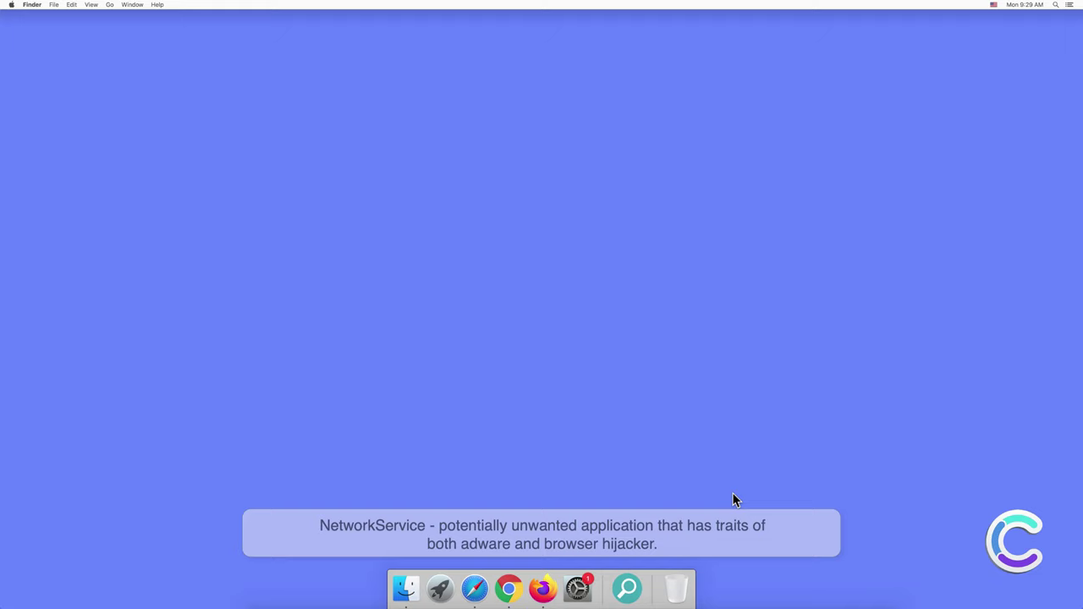
Open NetworkService from the Applications folder to inspect its Safari extension, and close both windows.
click(407, 590)
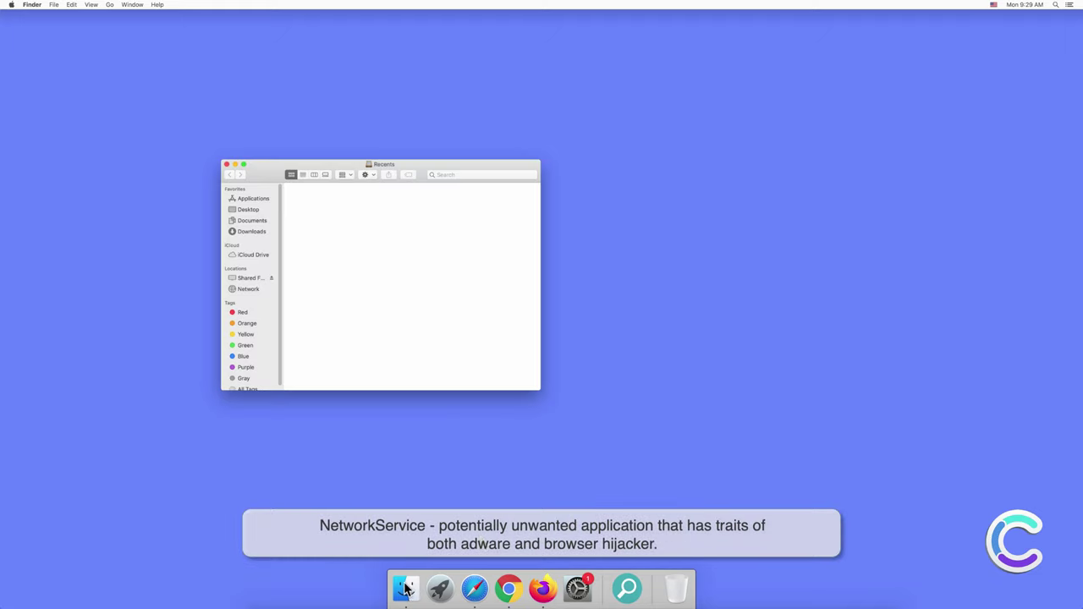
click(252, 199)
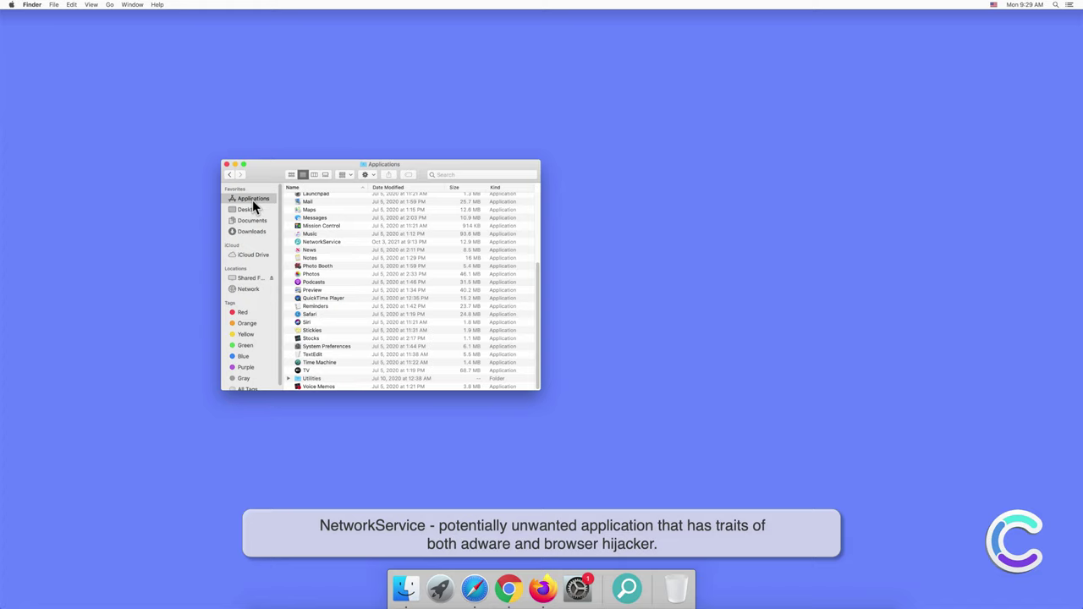
double_click(349, 241)
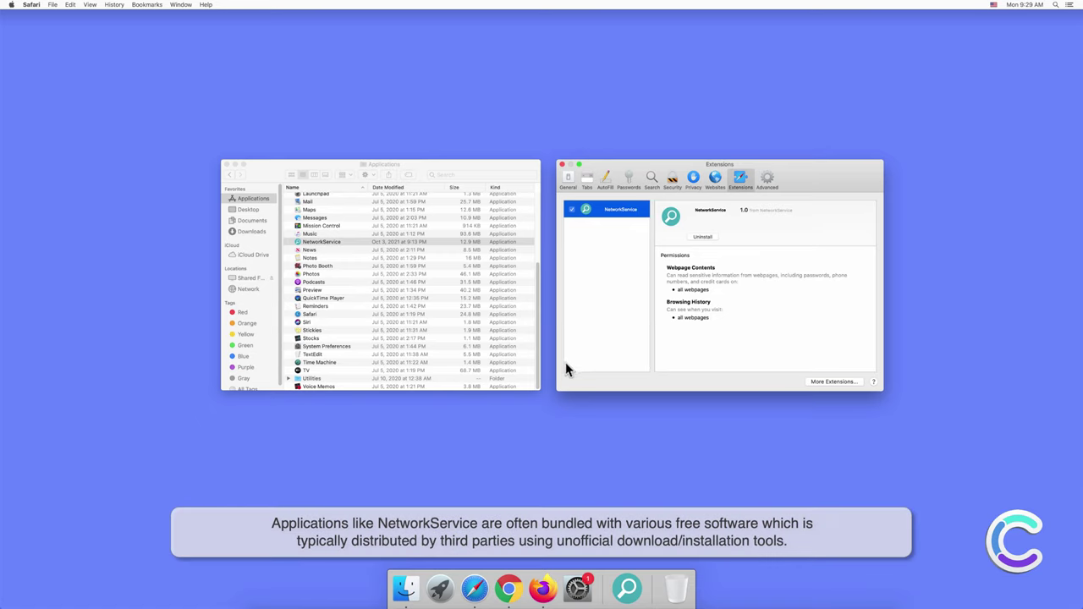
click(563, 166)
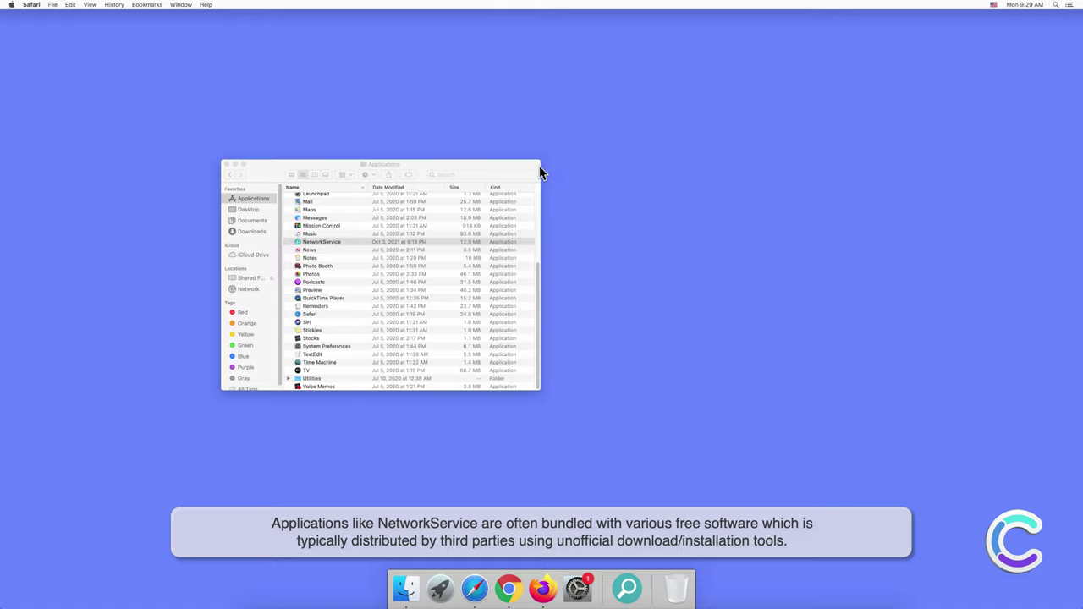
click(226, 166)
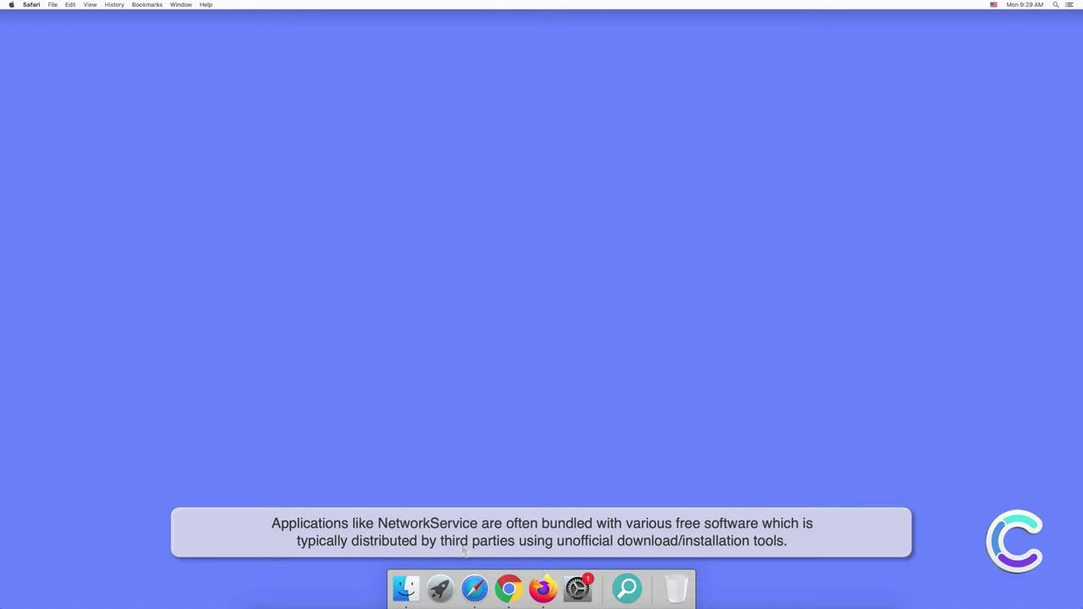
Switch to Safari and search the web for "search engine test" from the address bar.
click(474, 591)
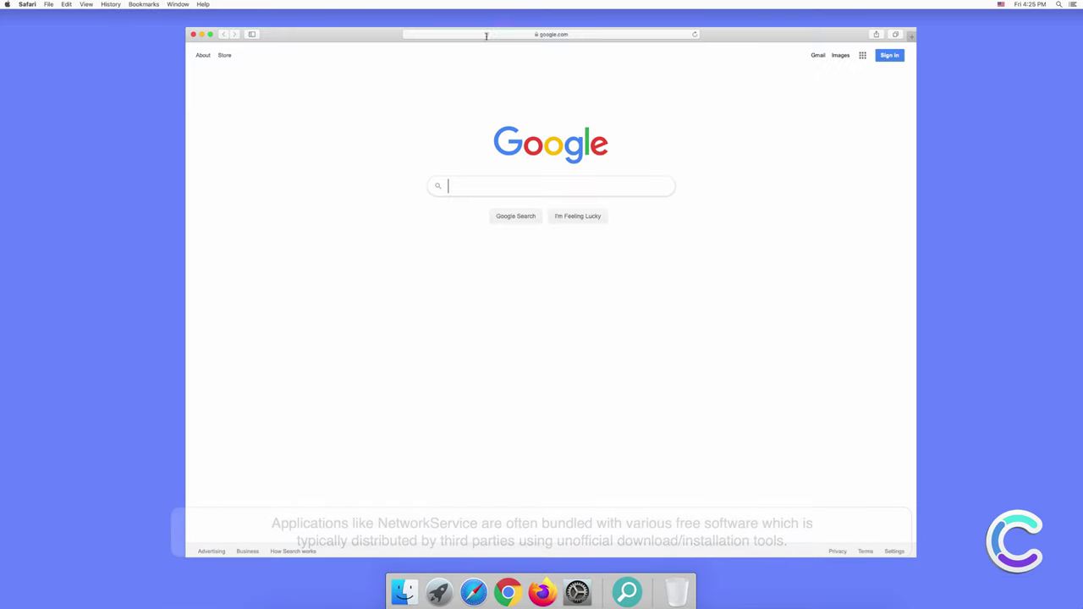
text(rch e)
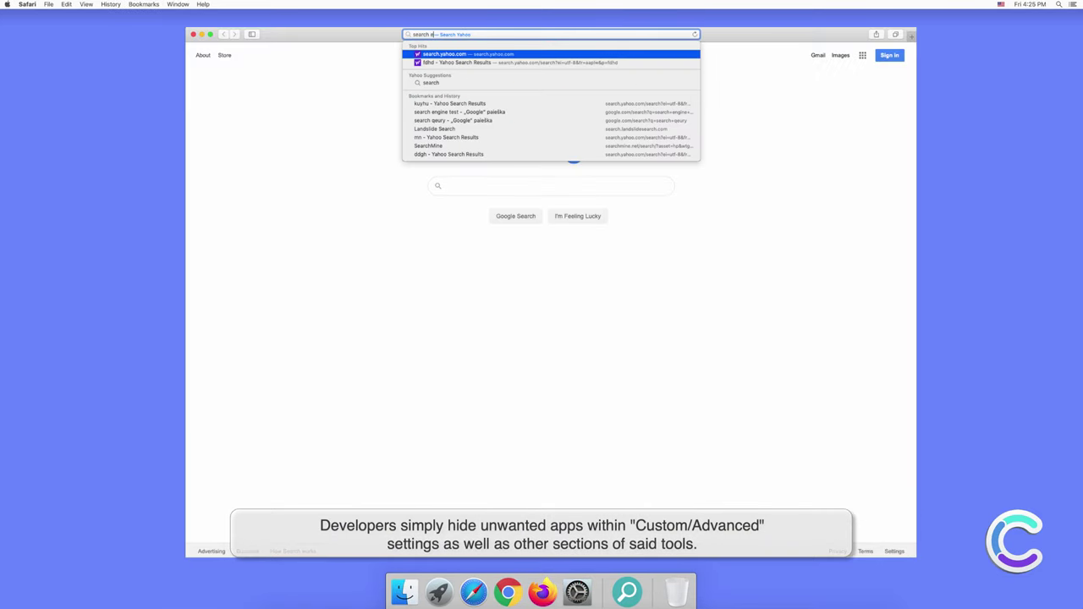
text(ngine test)
key(Return)
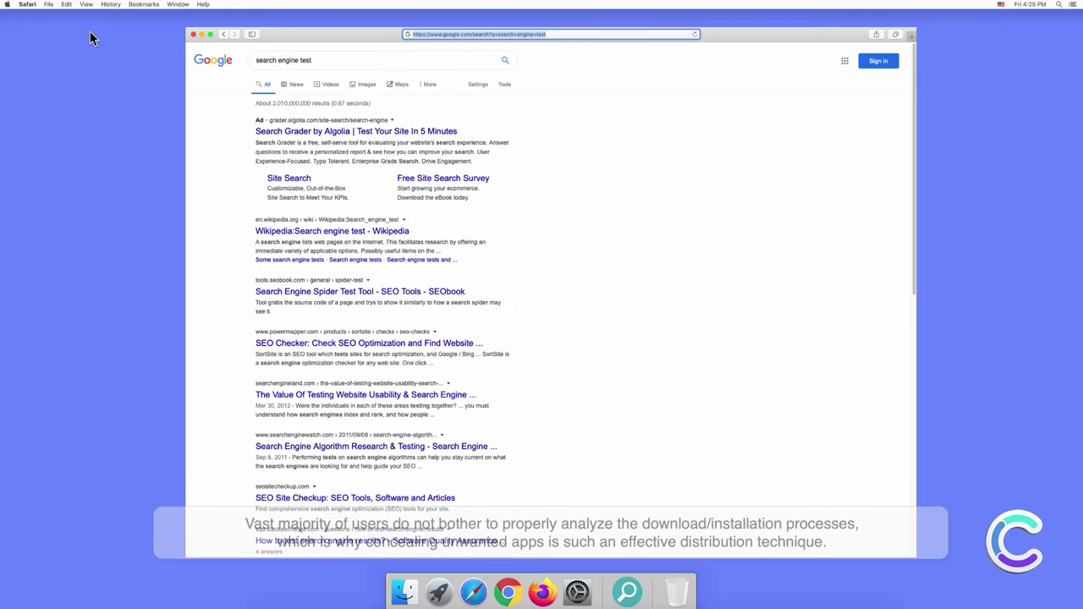
Select Yahoo as the search engine in Safari's preferences and close the preferences window.
click(28, 5)
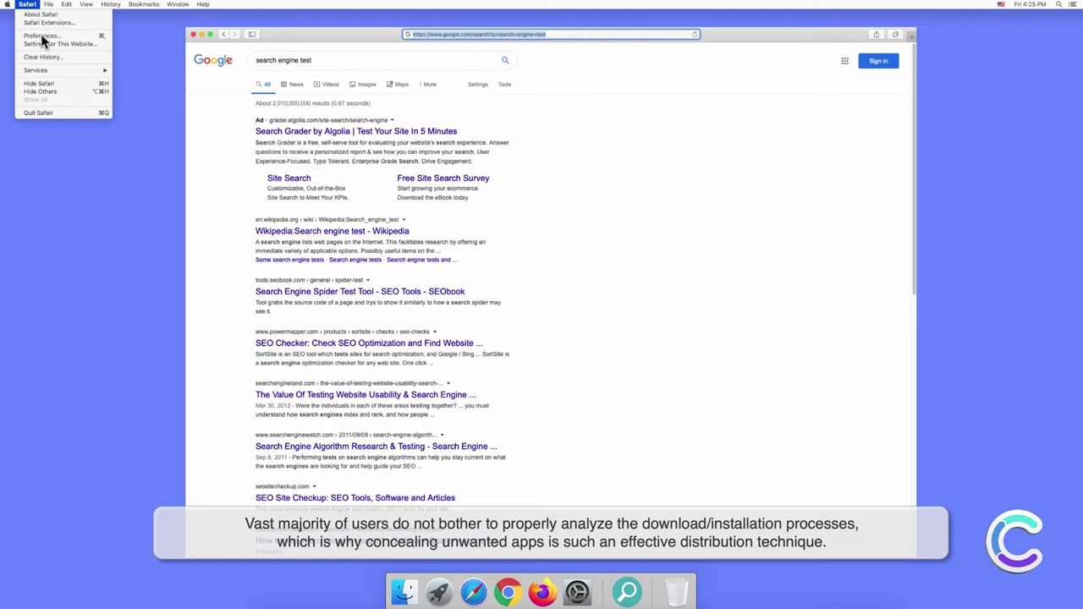
click(40, 35)
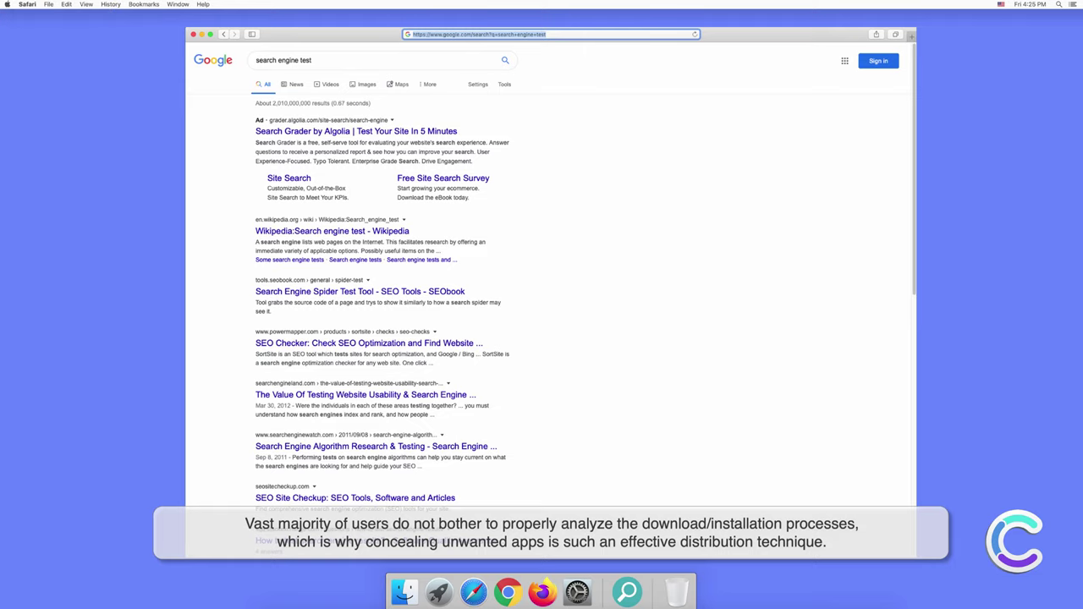
click(662, 216)
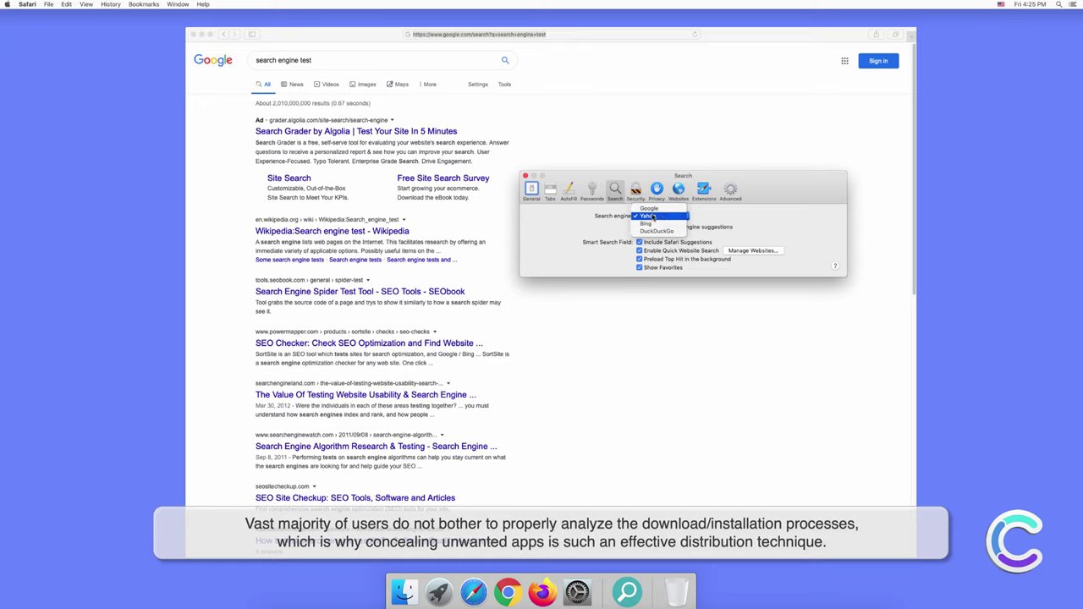
click(652, 216)
click(525, 176)
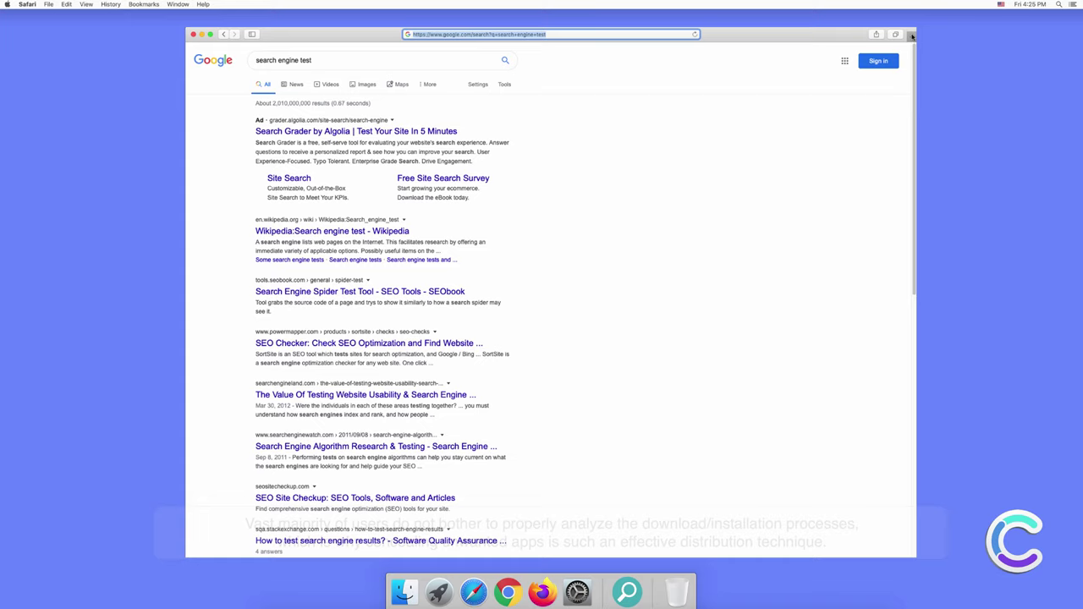
Search the web for "testing search engine" from the address bar of a new tab.
key(super+t)
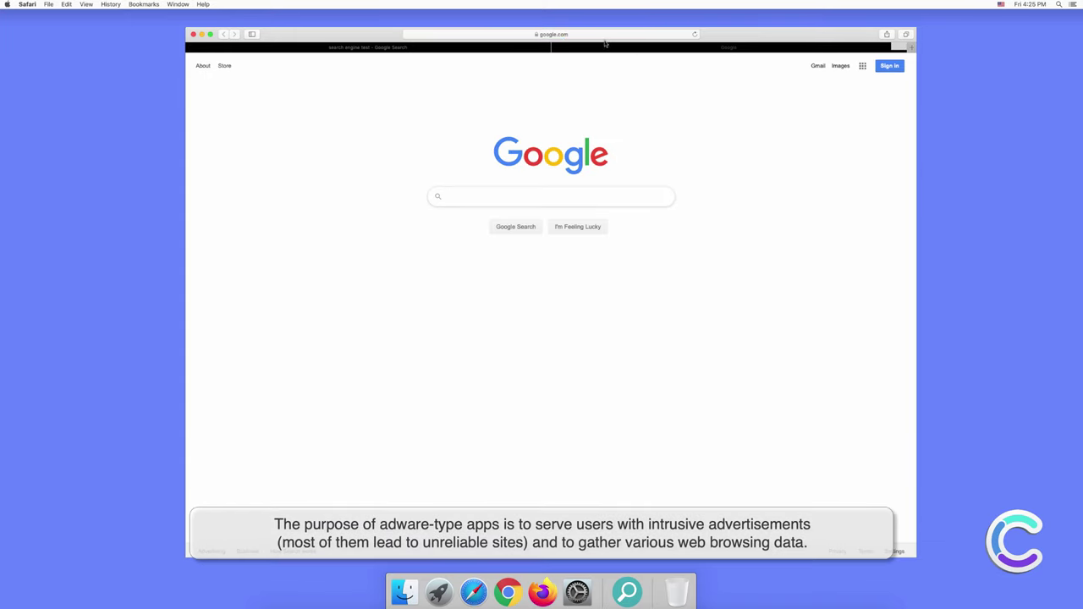
click(608, 36)
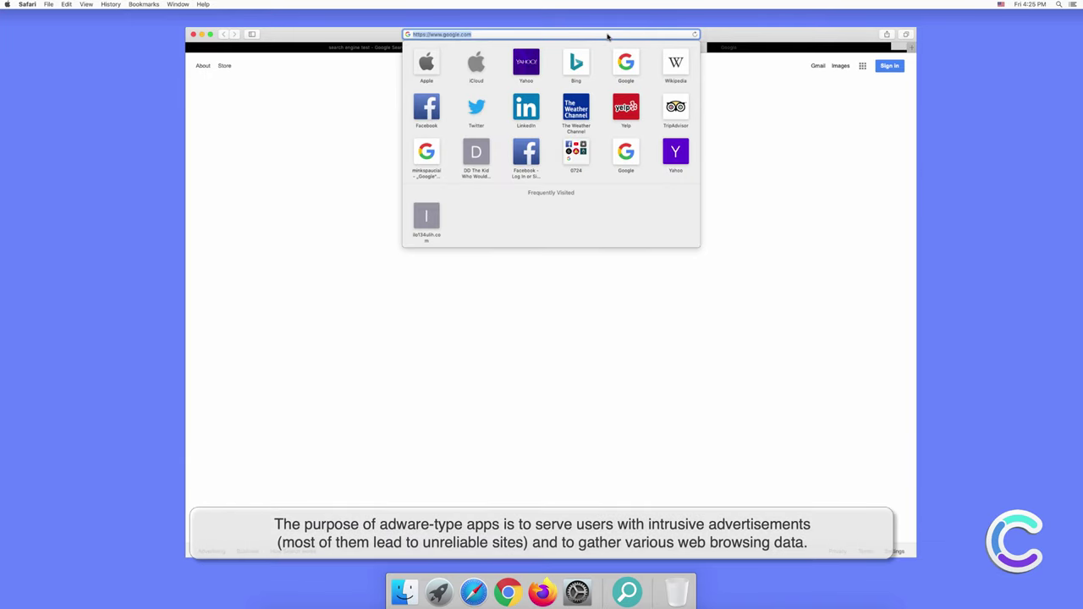
text(testing)
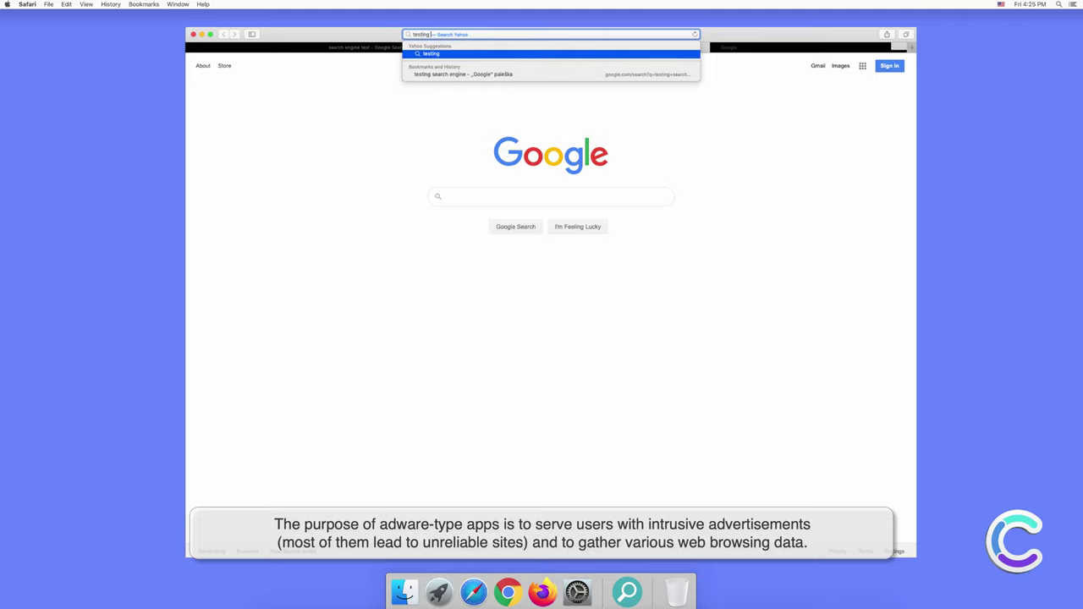
text( search engine)
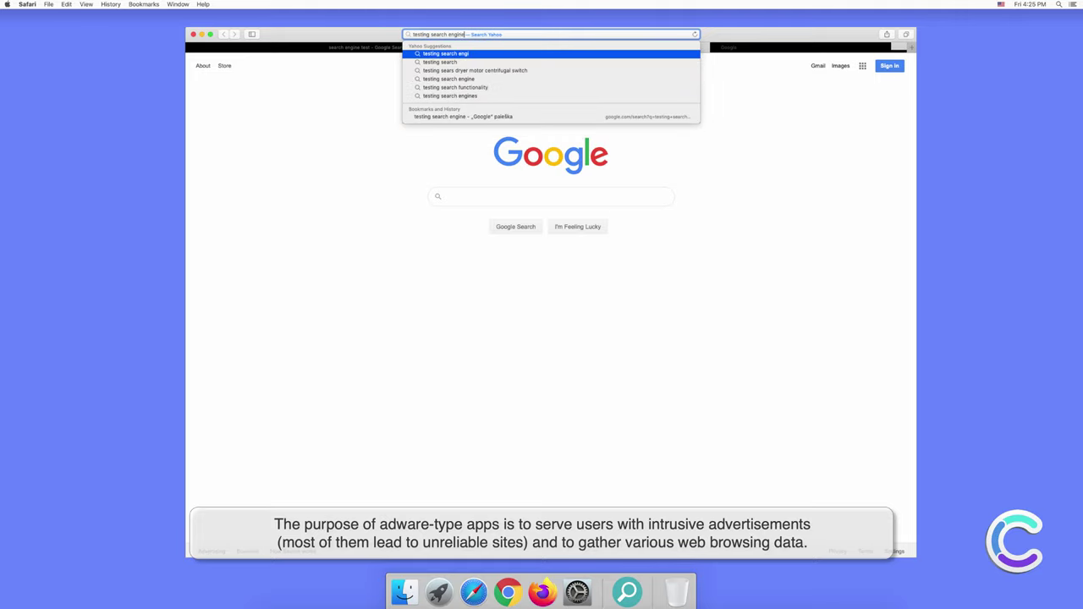
key(Return)
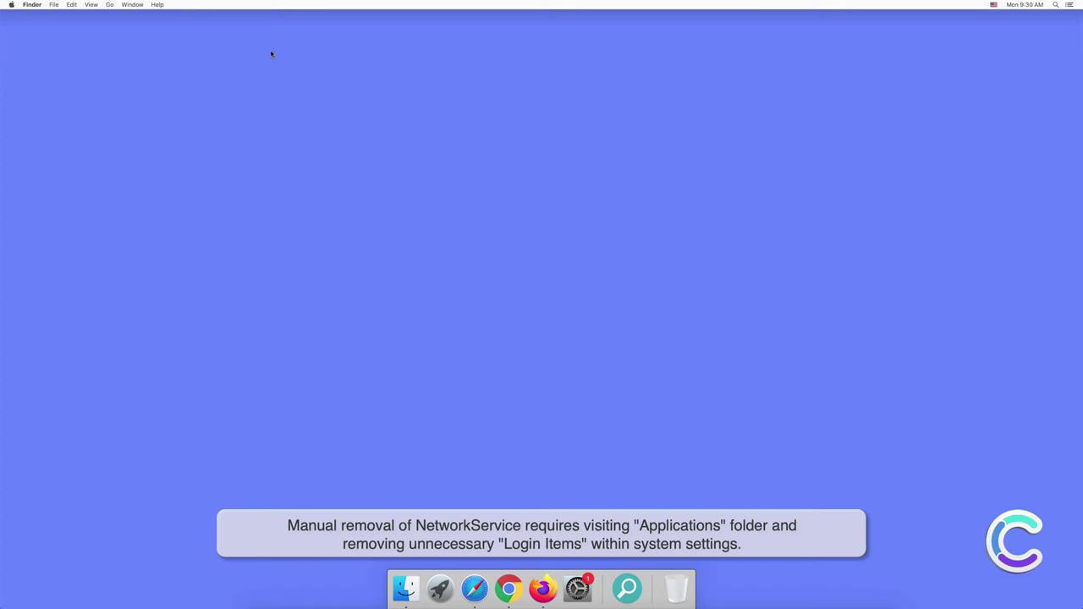
Move NetworkService from the Applications folder to the Trash and close the Finder window.
click(409, 586)
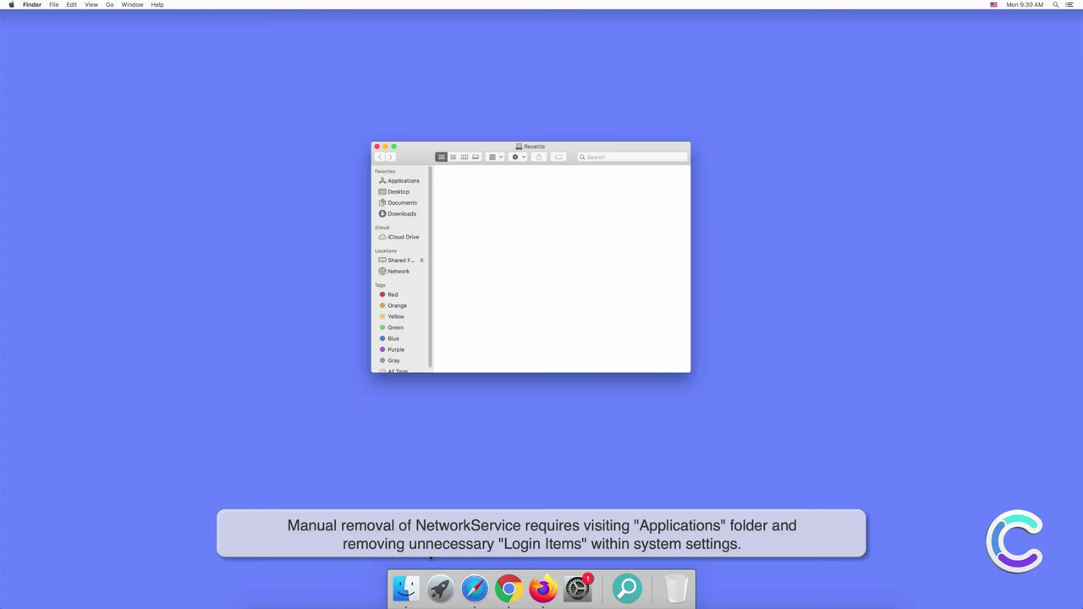
click(403, 181)
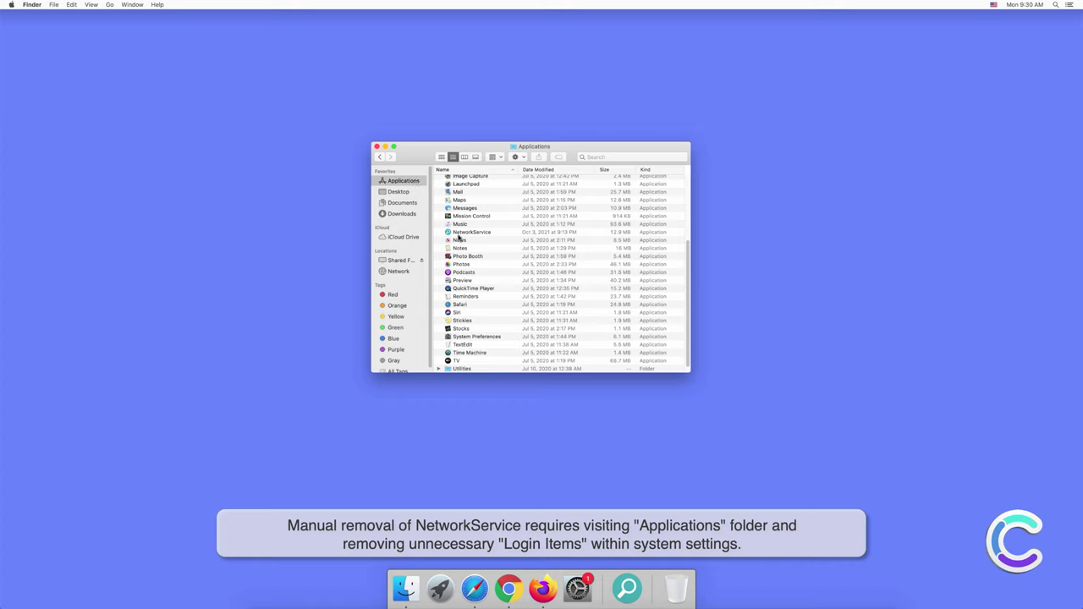
click(503, 234)
right_click(502, 235)
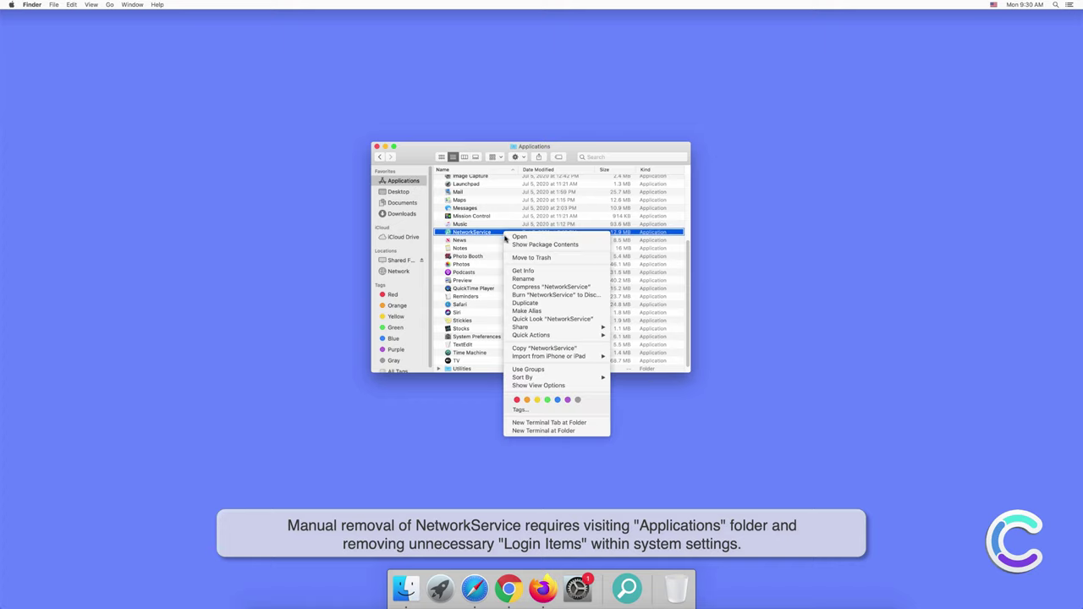
click(517, 256)
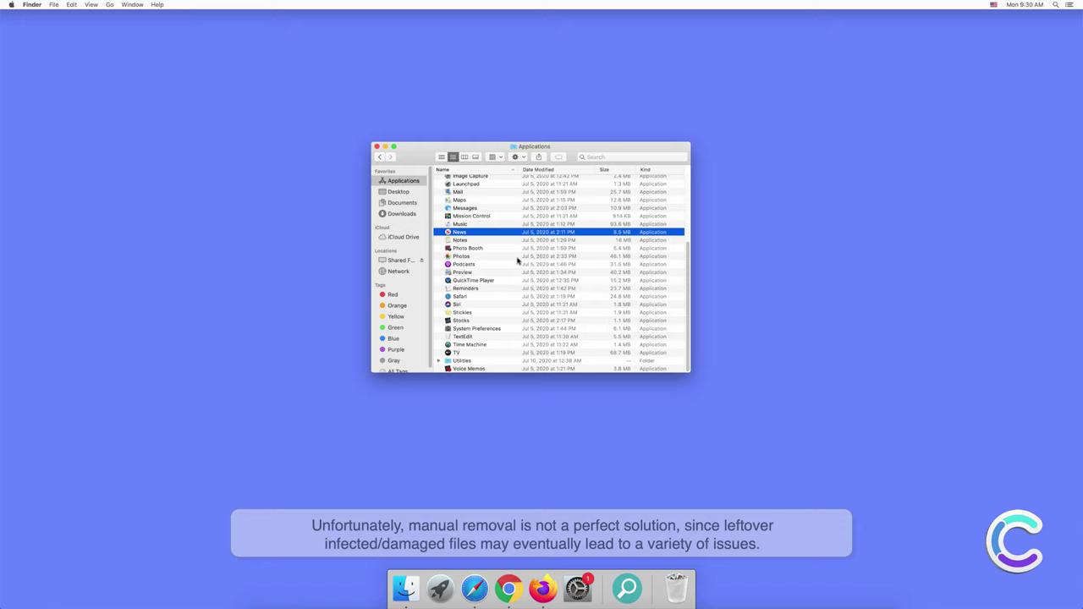
click(378, 147)
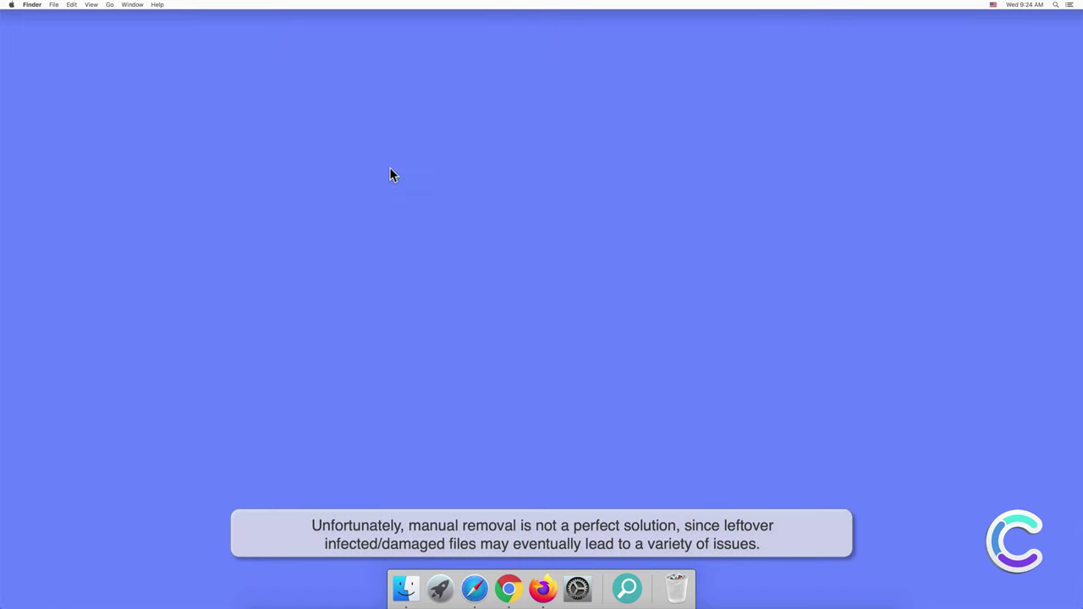
Check the current user's Login Items under Users & Groups in System Preferences, and close the window.
click(578, 589)
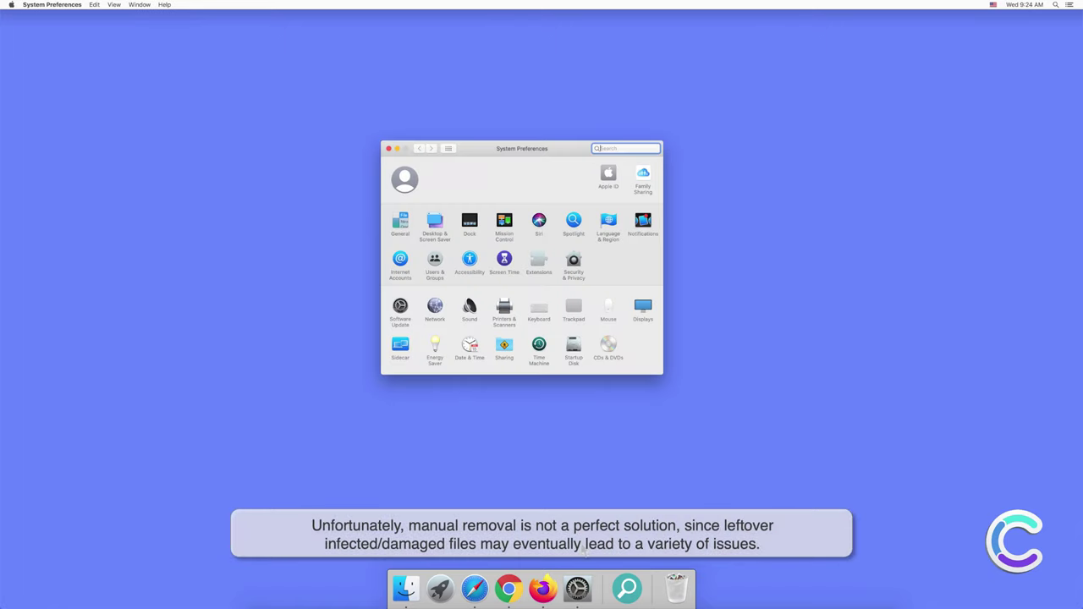
click(435, 264)
click(573, 172)
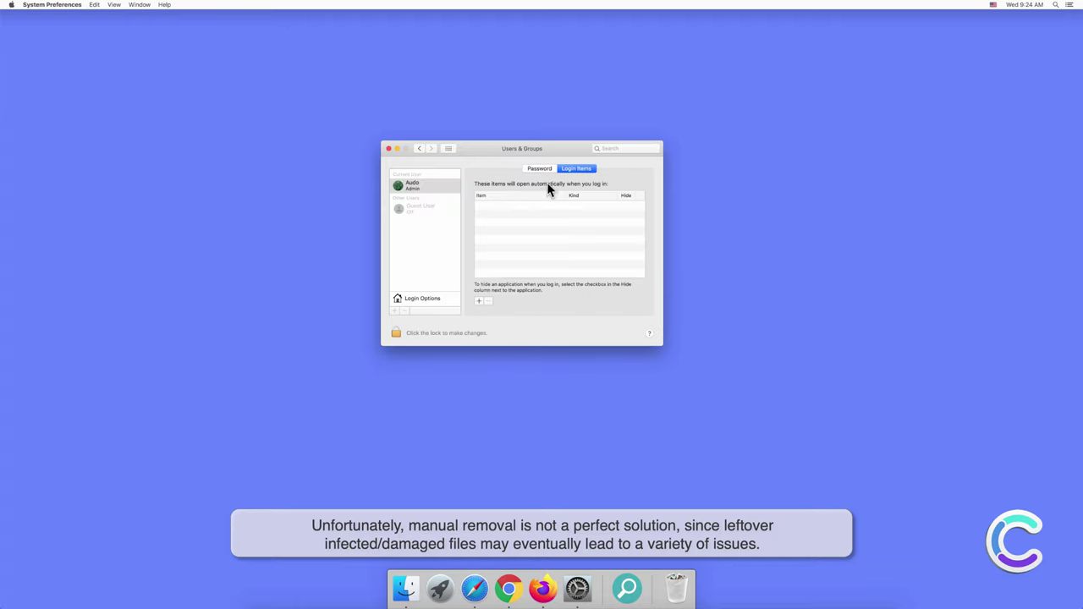
click(495, 221)
click(388, 150)
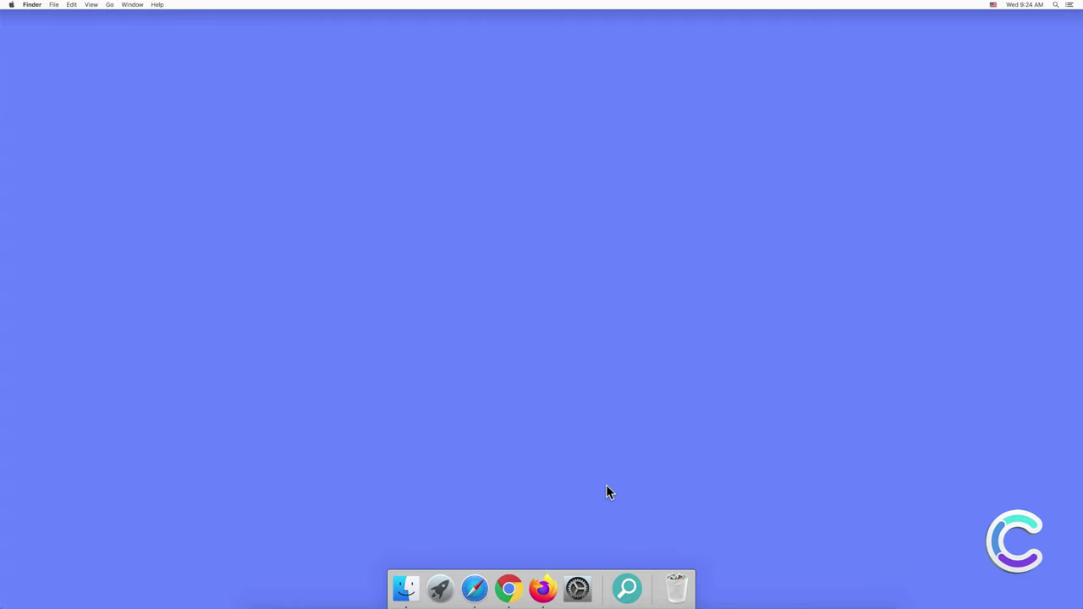
Remove the leftover NetworkService icon from the Dock.
right_click(627, 588)
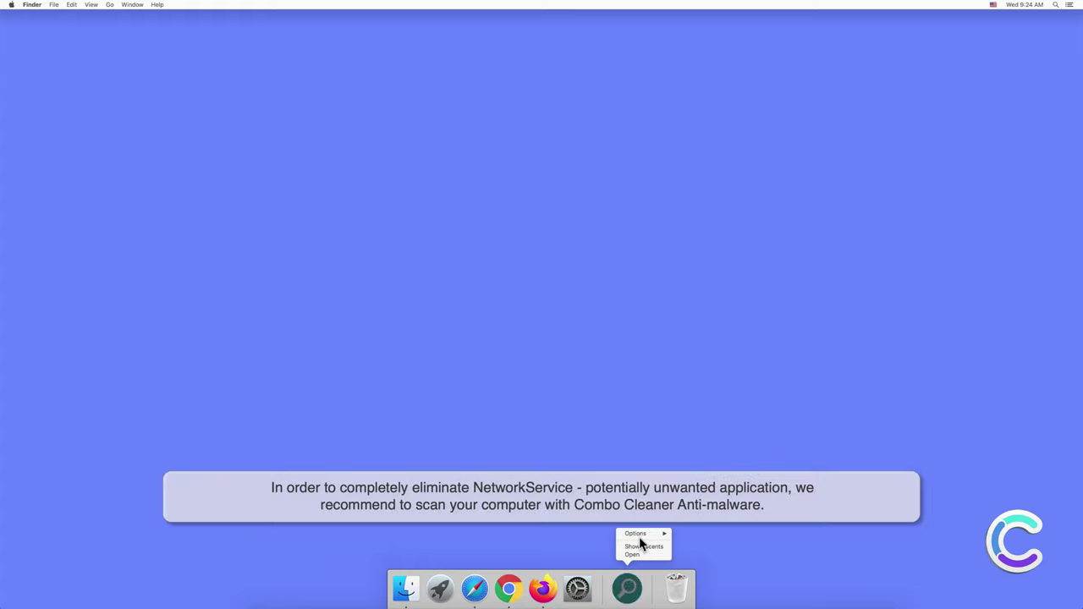
mouse_move(647, 537)
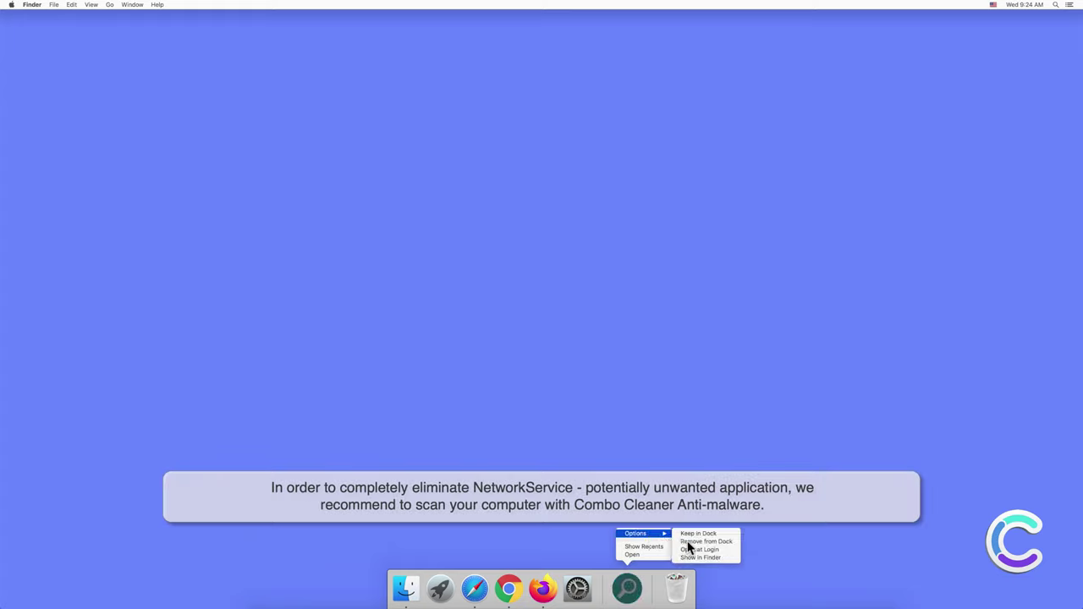
click(687, 541)
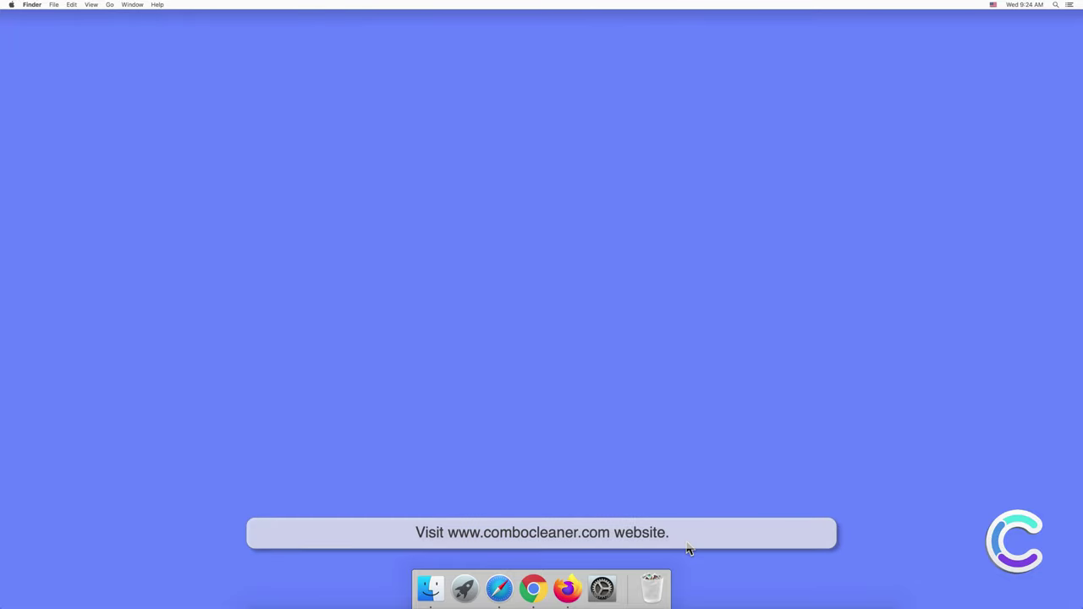
click(499, 589)
text(w)
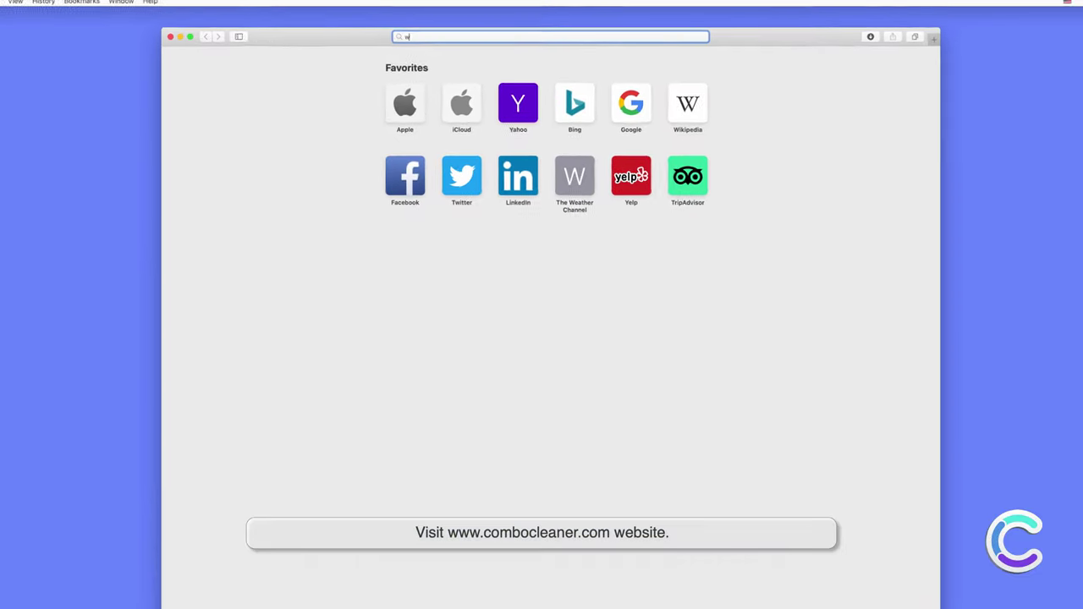
text(ww)
text(.co)
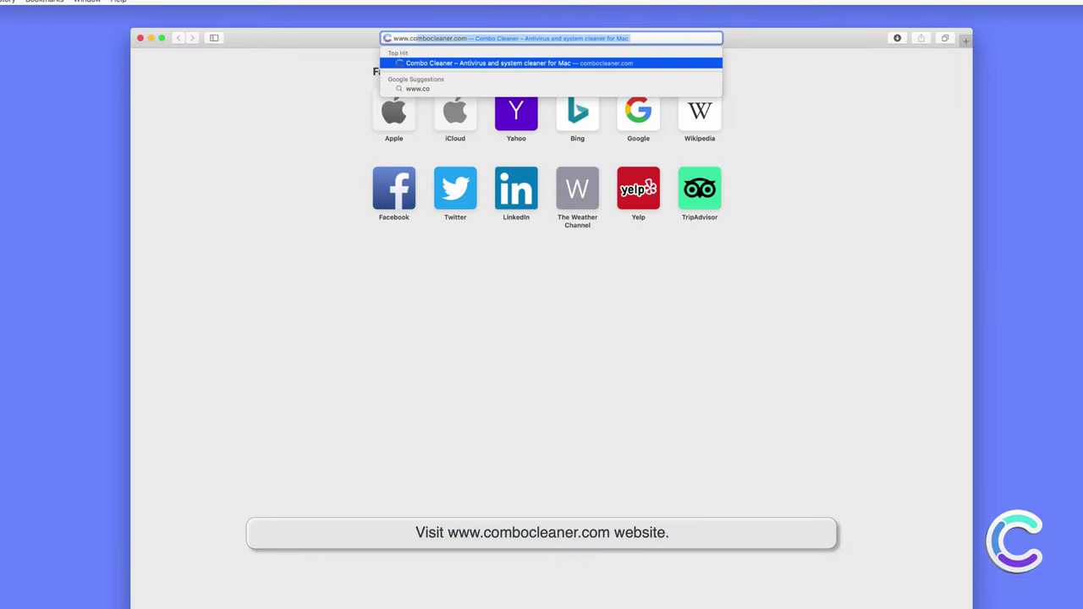
text(mbocleaner.com)
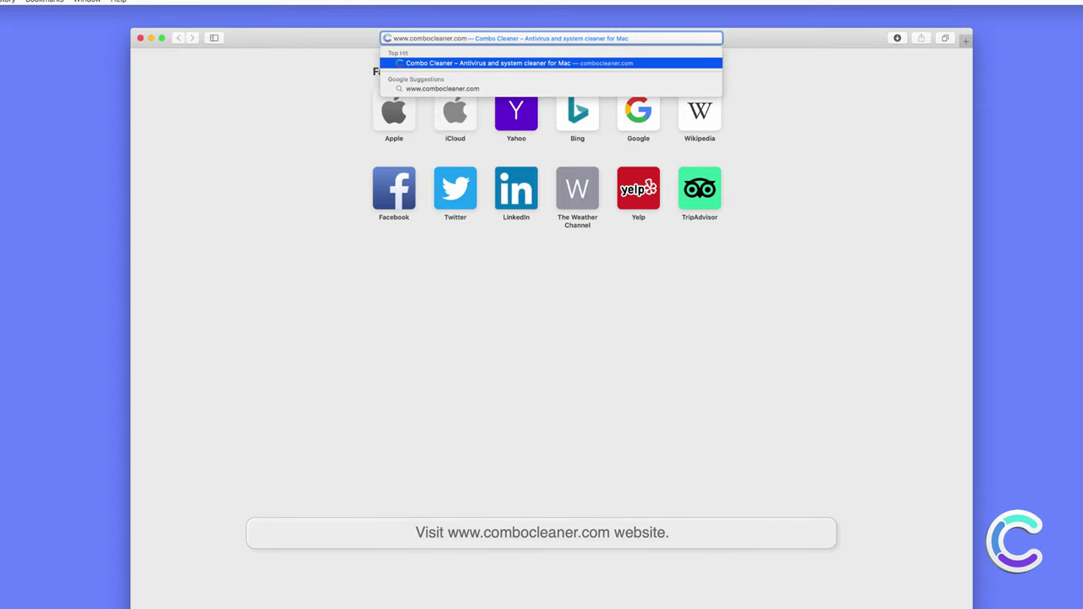
key(Return)
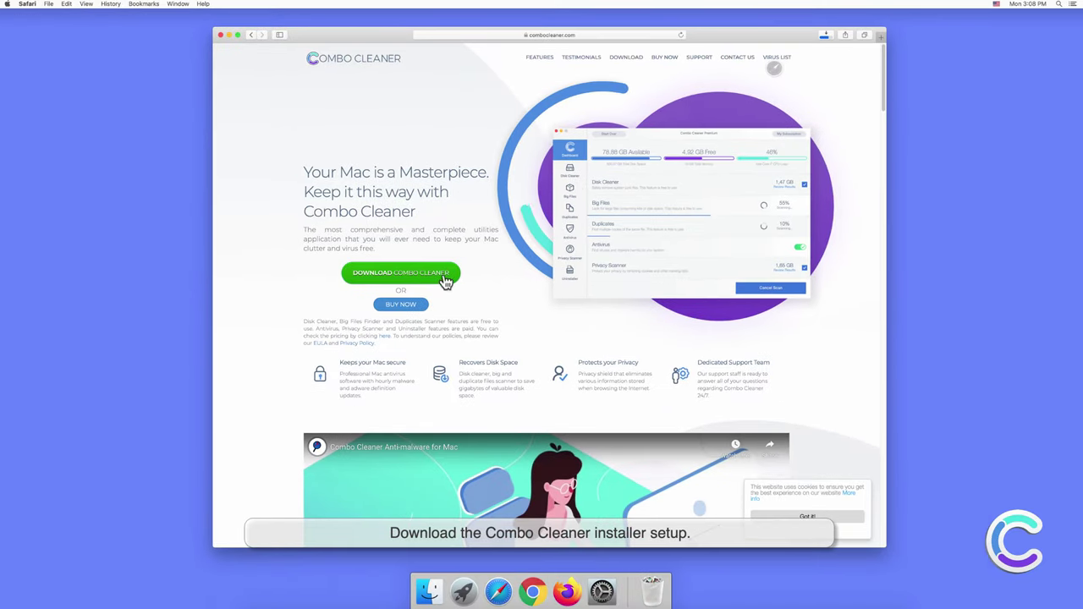
Mount the downloaded combocleaner.dmg and copy Combo Cleaner into the Applications folder.
click(825, 36)
click(818, 69)
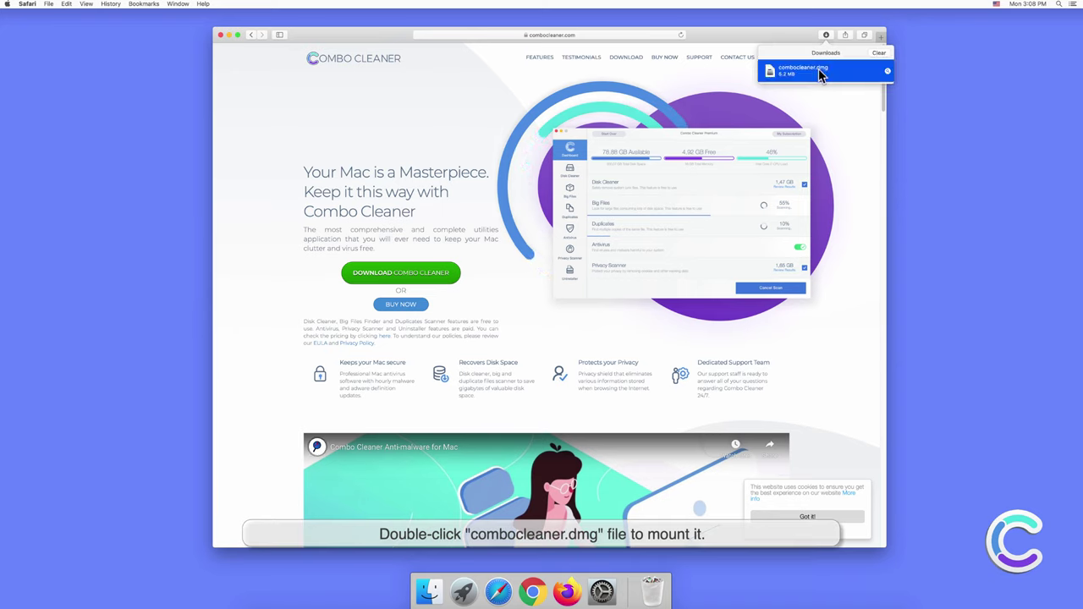
double_click(819, 71)
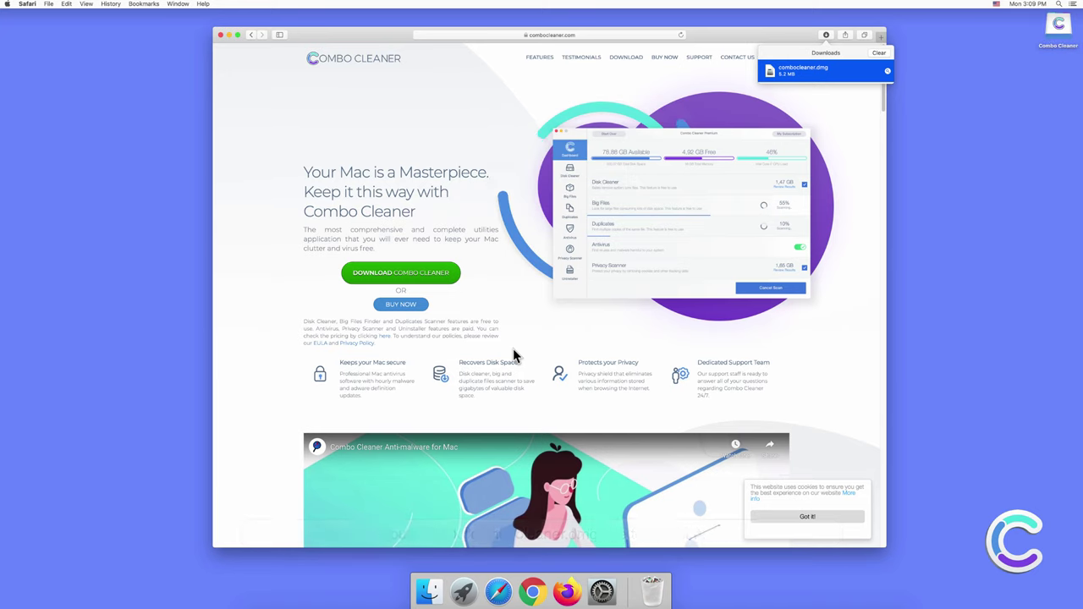
drag(467, 317, 581, 319)
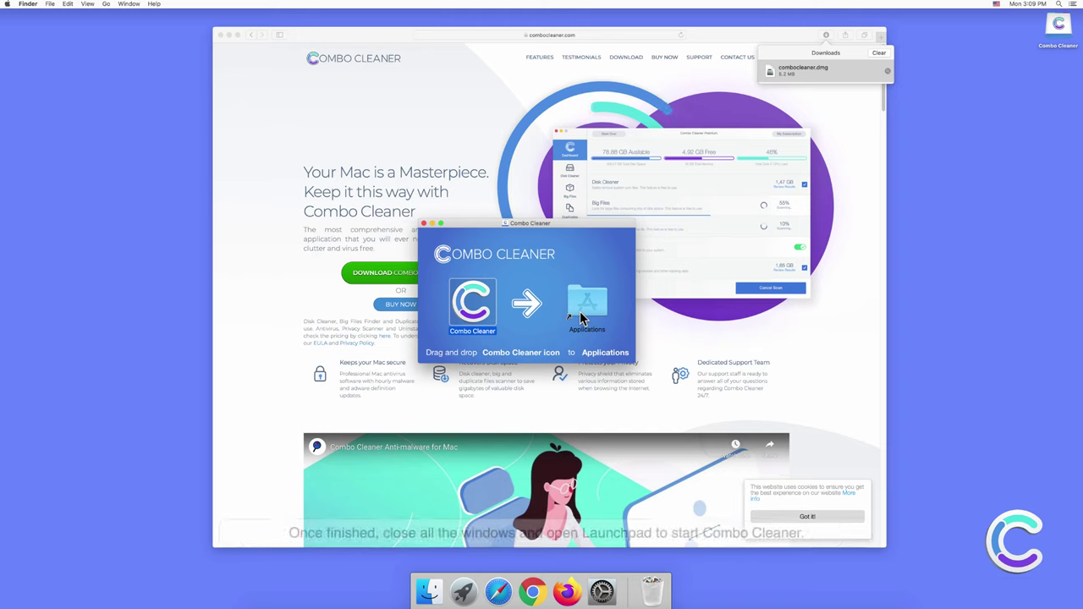
Close the installer and Safari windows, then launch Combo Cleaner from Launchpad and allow the downloaded app to open.
click(424, 224)
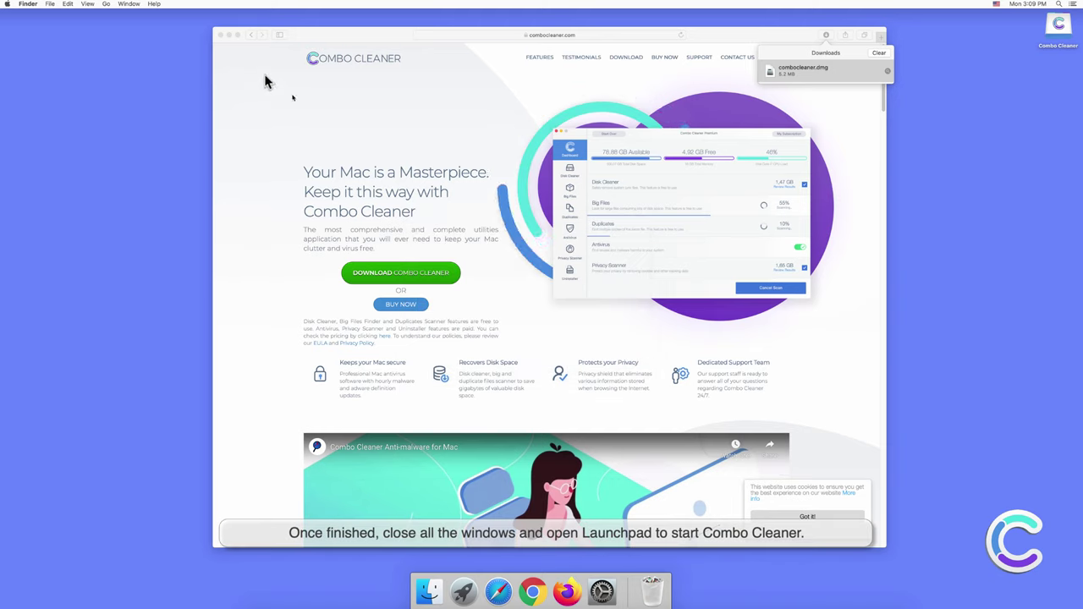
click(220, 35)
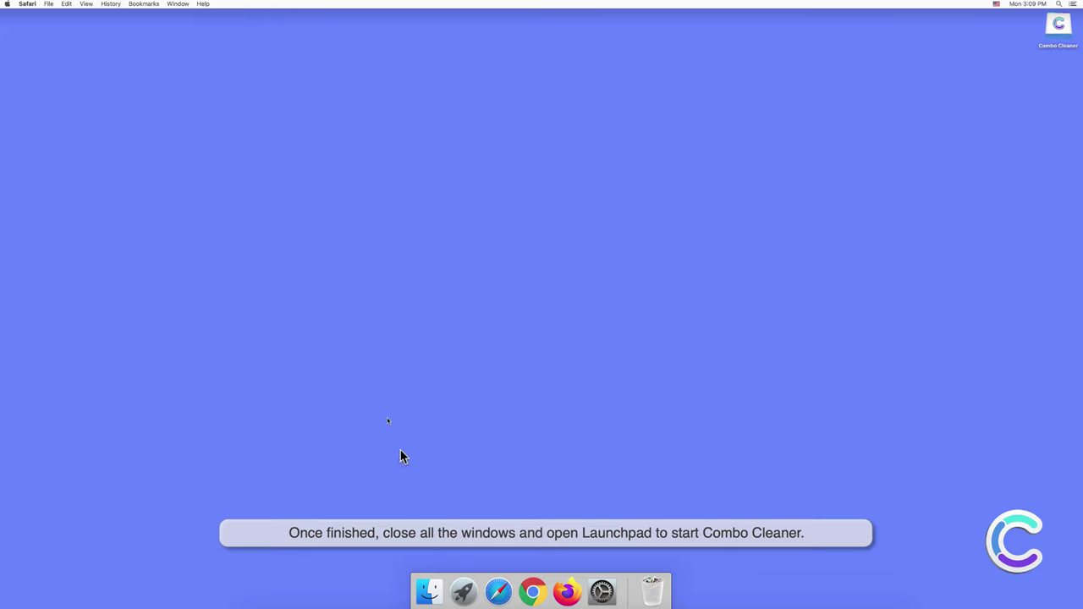
click(465, 592)
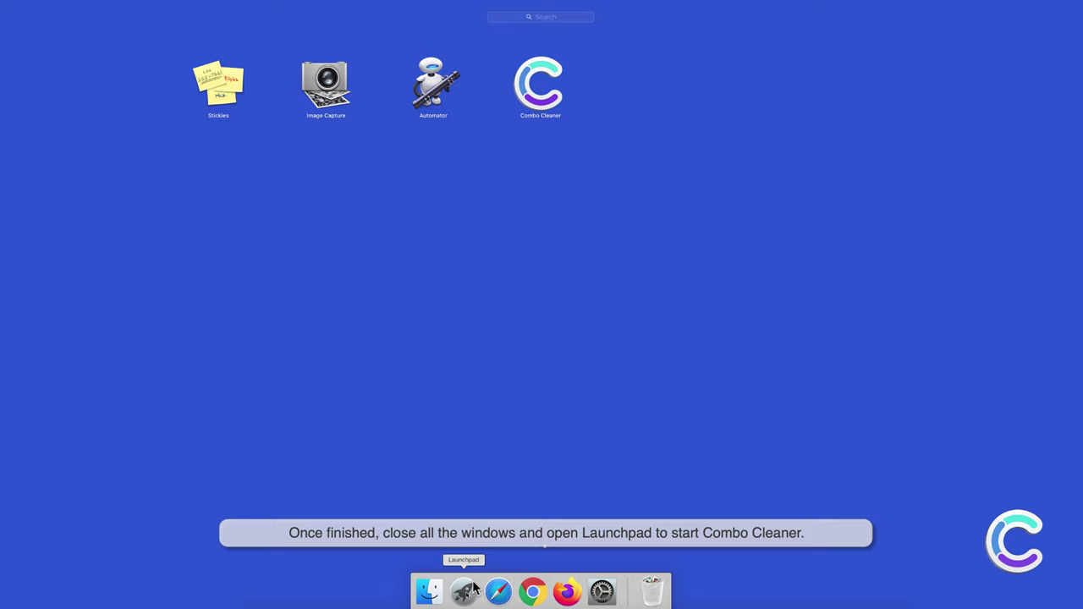
click(537, 89)
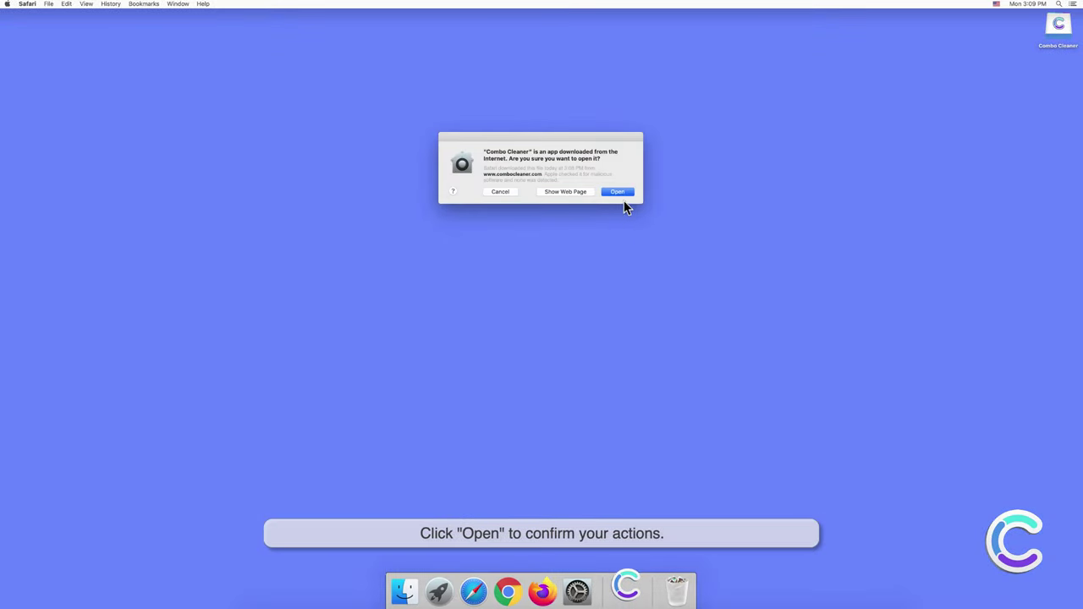
click(622, 193)
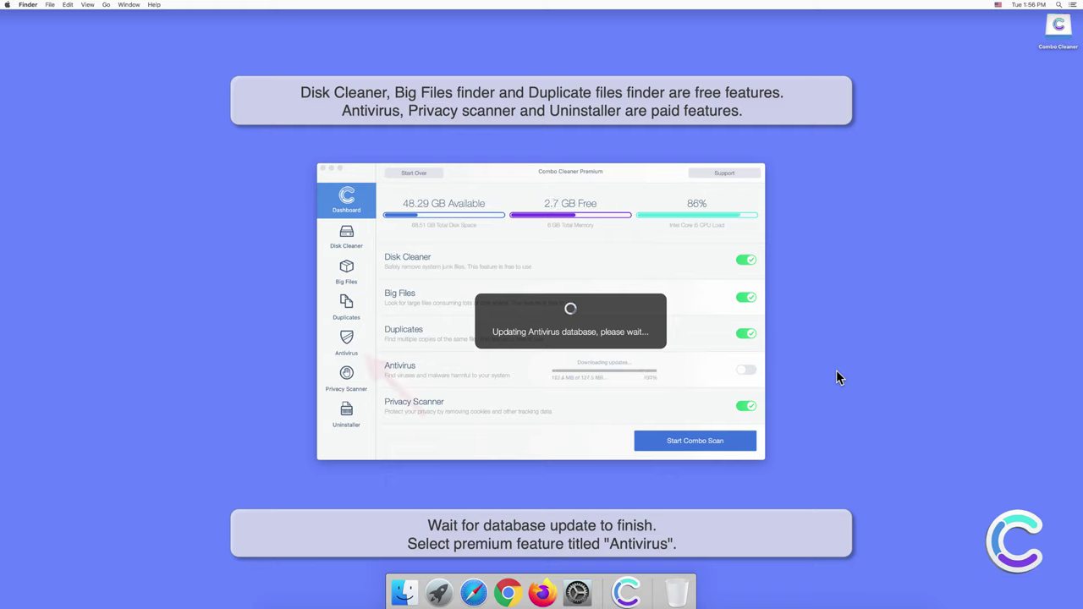
Run a Full Scan of the Mac with Combo Cleaner's Antivirus feature.
click(354, 344)
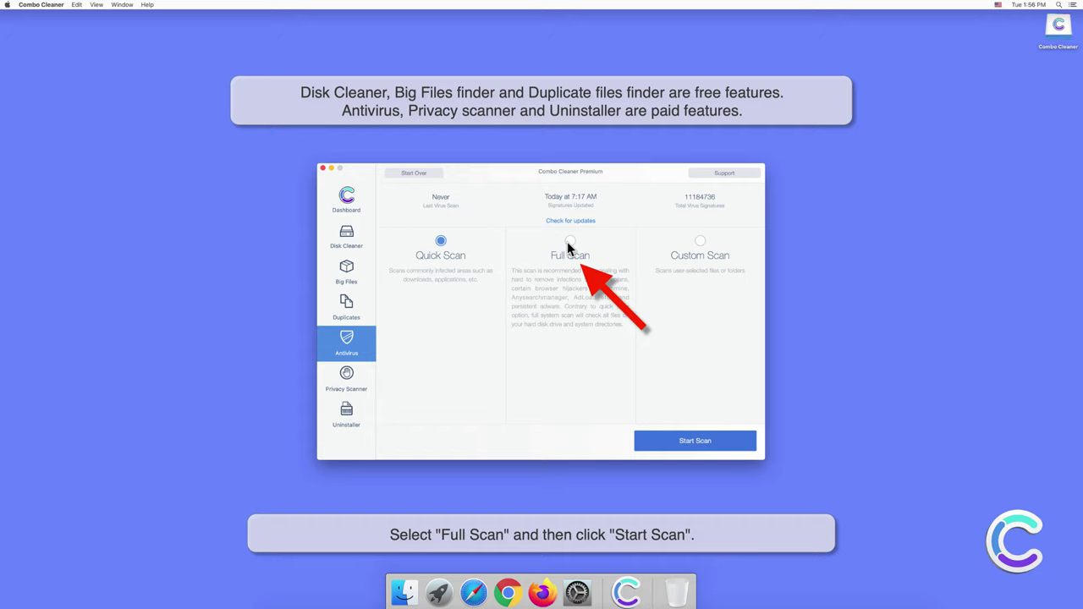
click(697, 441)
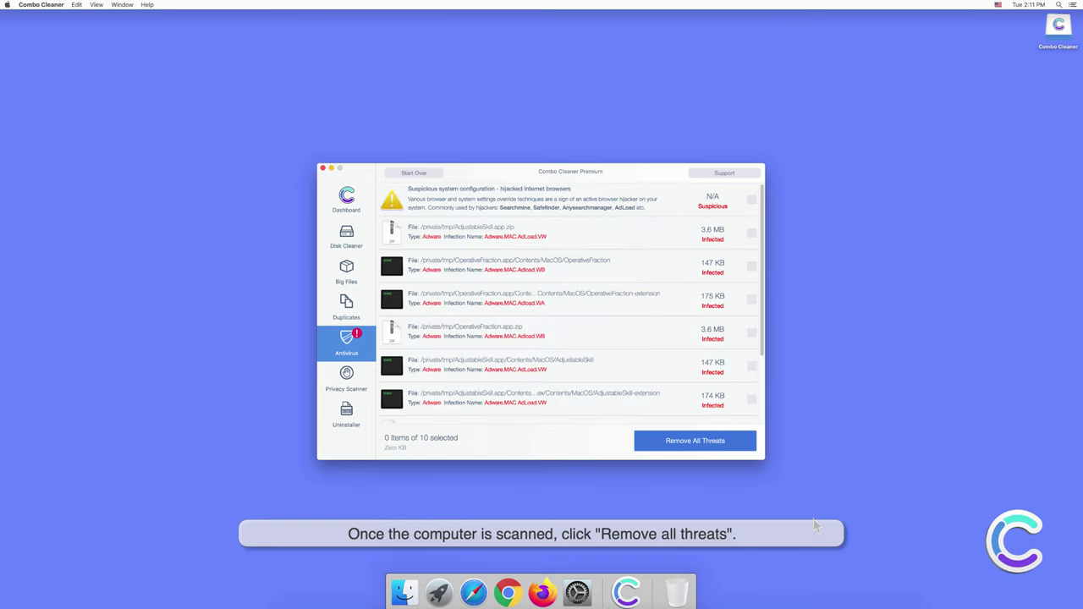
Remove all threats found by the antivirus scan, authorizing with the administrator password, and accept restarting the computer immediately.
click(702, 443)
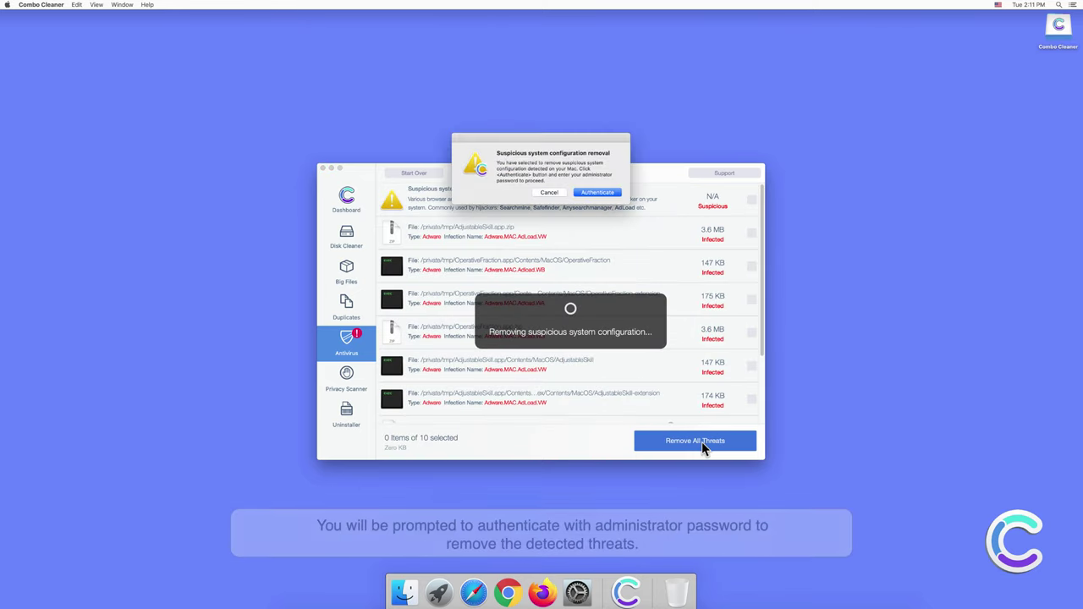
click(598, 192)
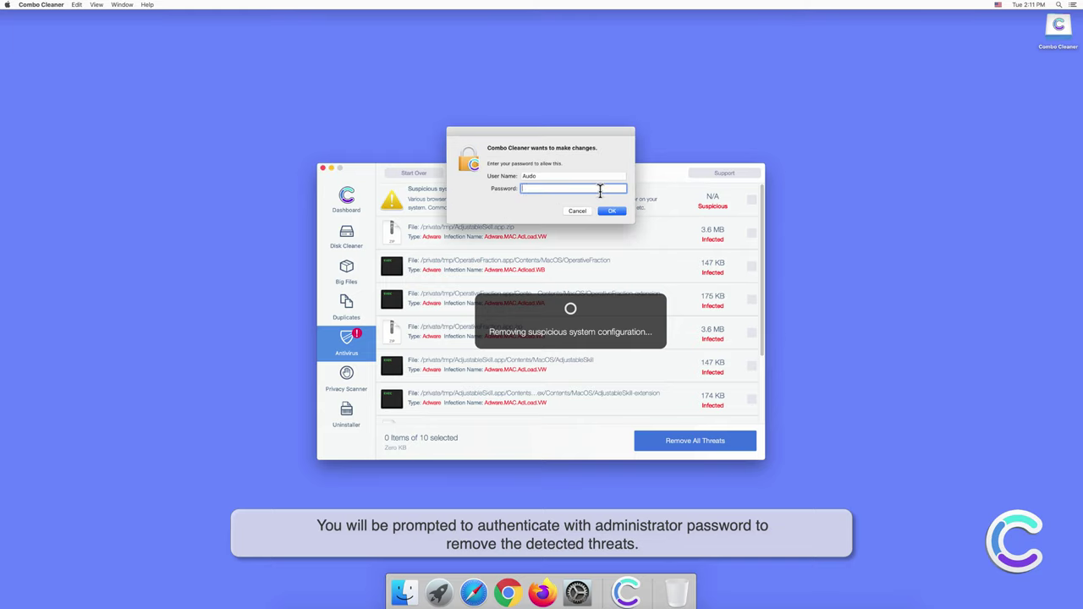
text(•••••••)
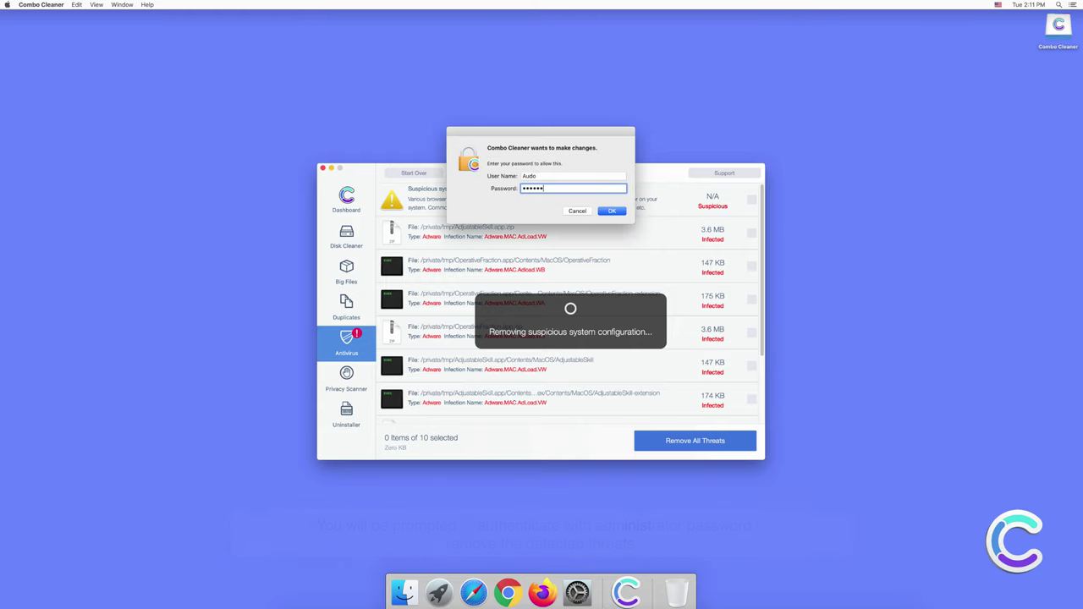
click(607, 210)
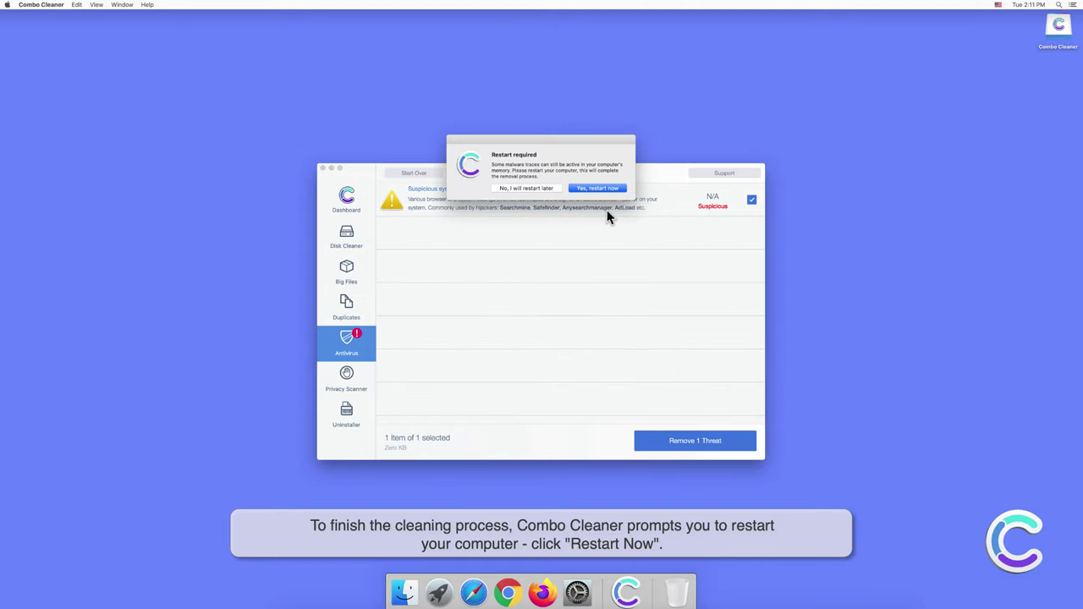
click(602, 189)
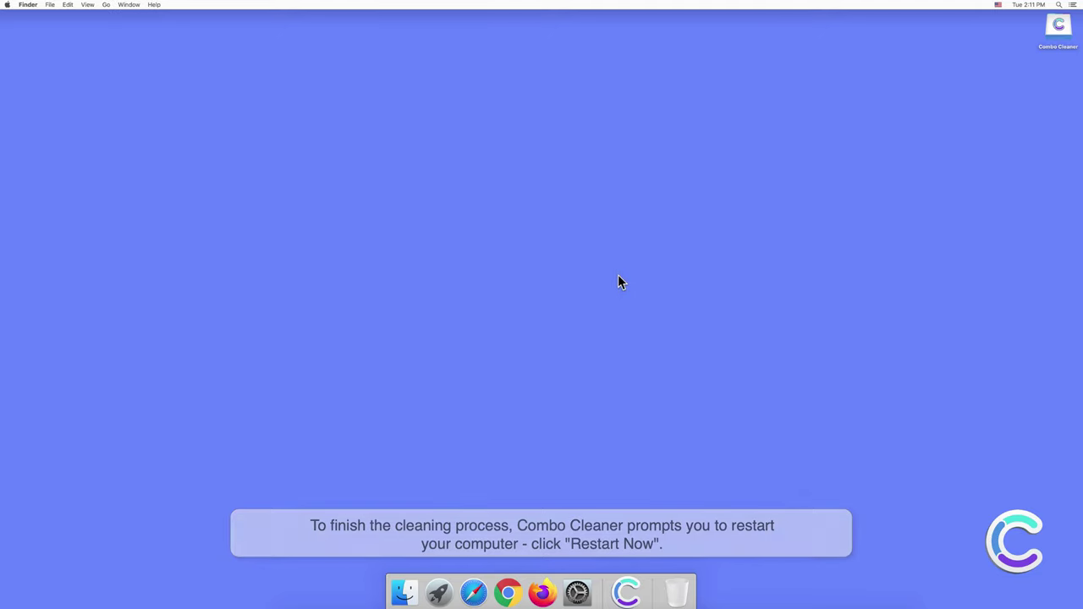